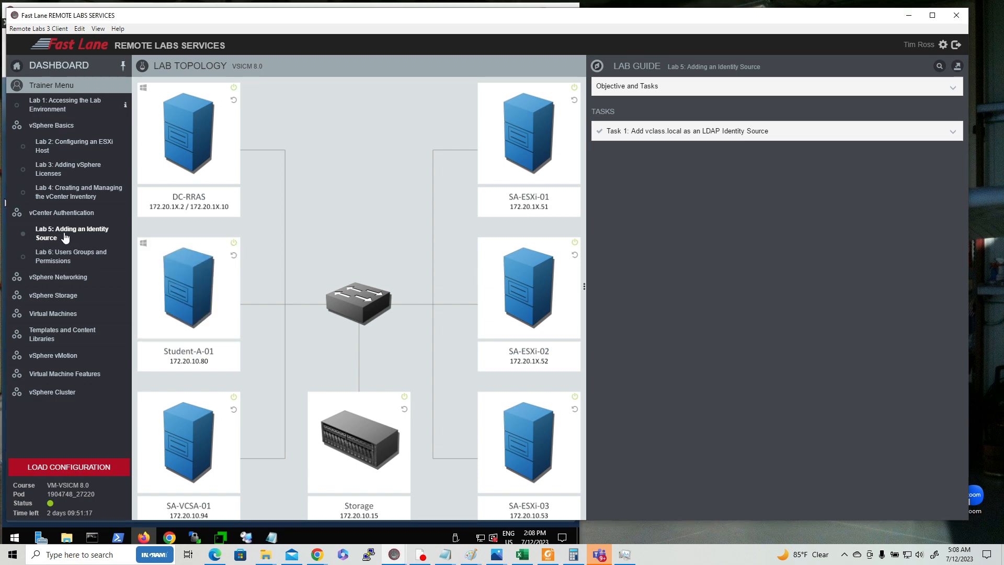
# Detach the Lab 5 guide, dock it on the right half, and expand Objective and Tasks and Task 1
pyautogui.click(960, 68)
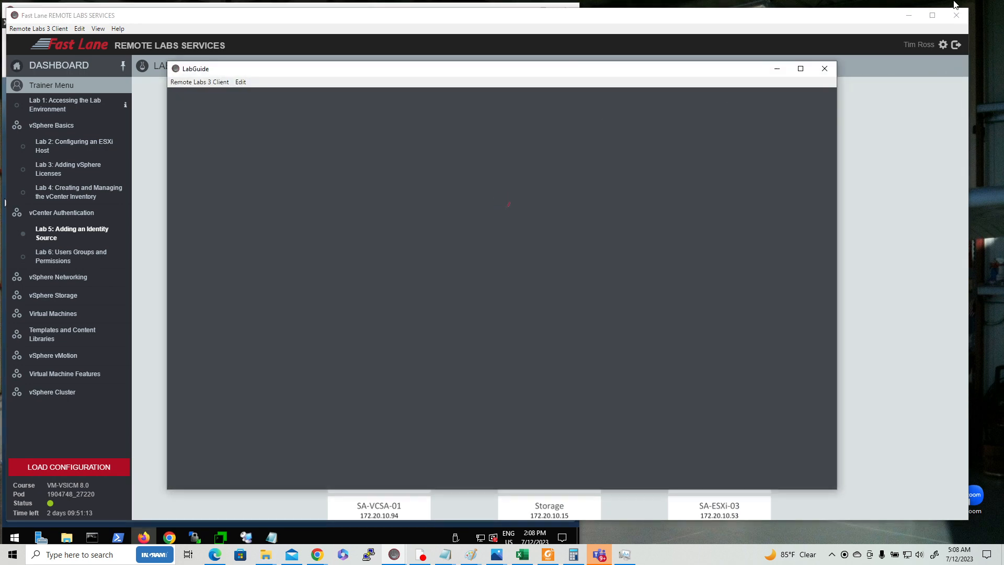
pyautogui.click(909, 16)
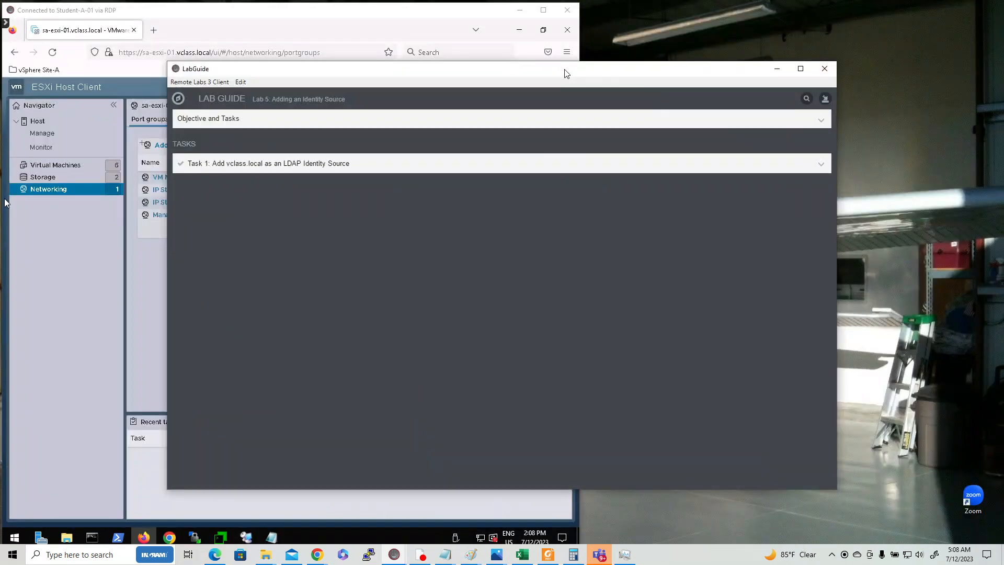
pyautogui.moveTo(568, 74); pyautogui.dragTo(738, 19)
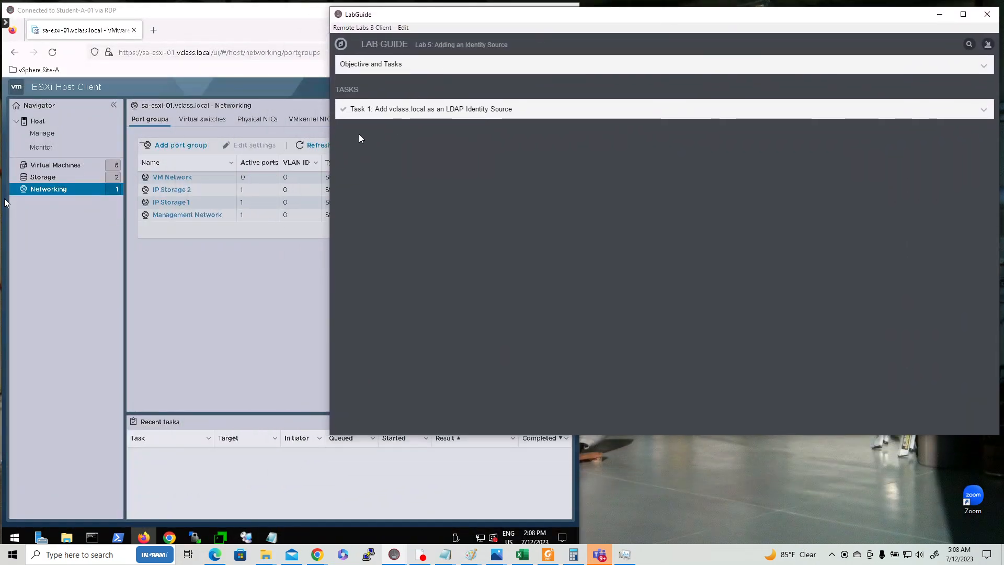
pyautogui.moveTo(330, 138); pyautogui.dragTo(609, 133)
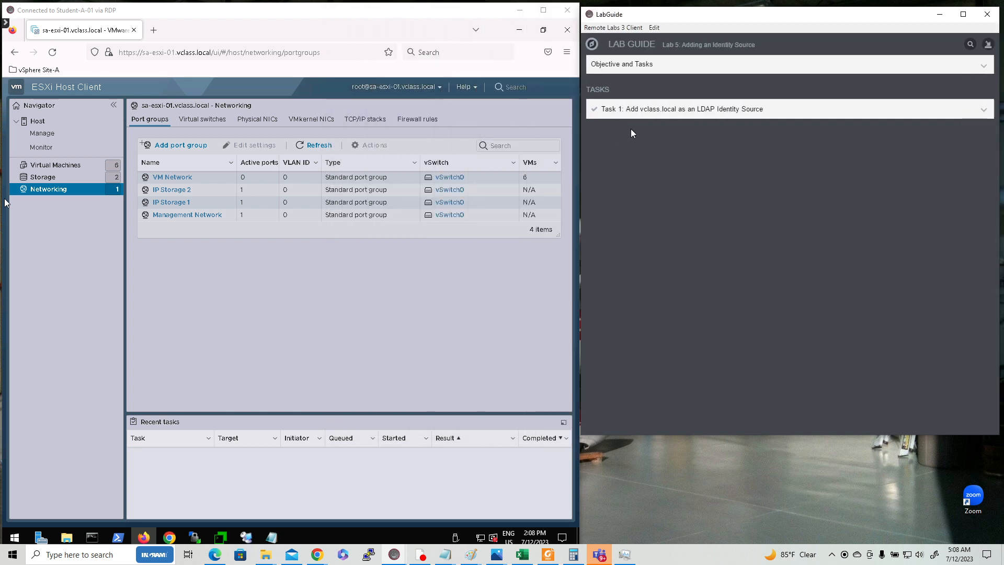
pyautogui.moveTo(810, 19); pyautogui.dragTo(808, 13)
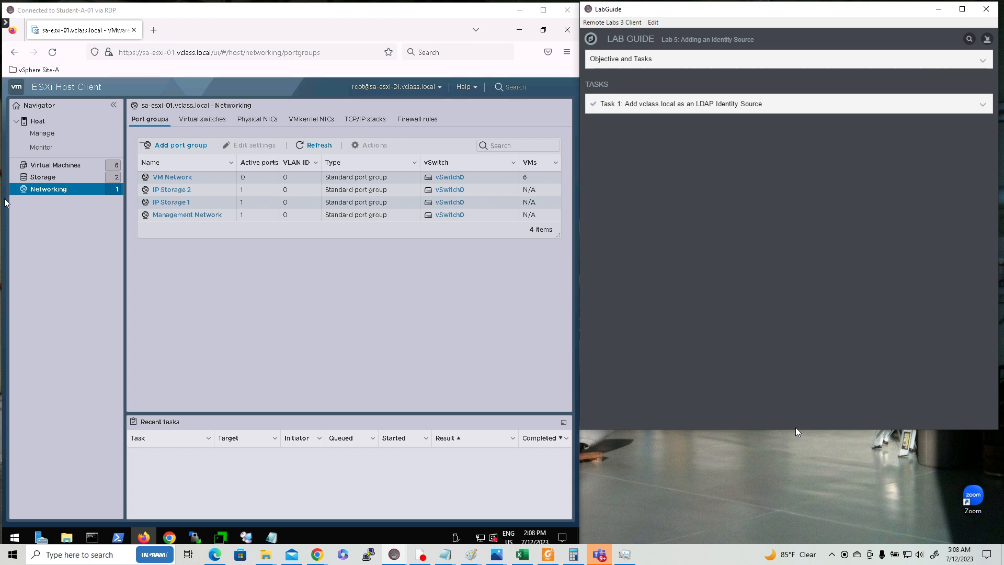
pyautogui.moveTo(795, 429); pyautogui.dragTo(815, 553)
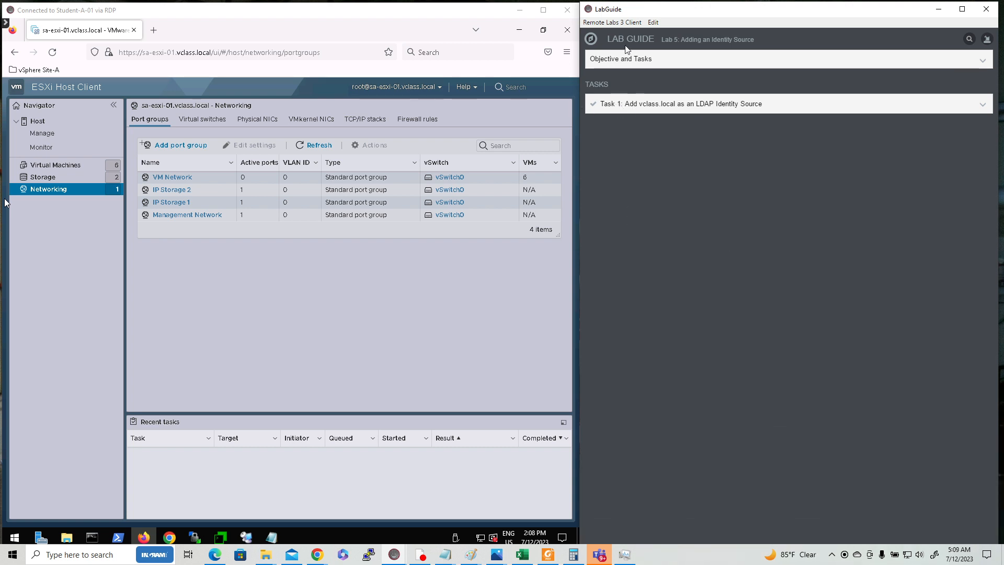
pyautogui.click(644, 63)
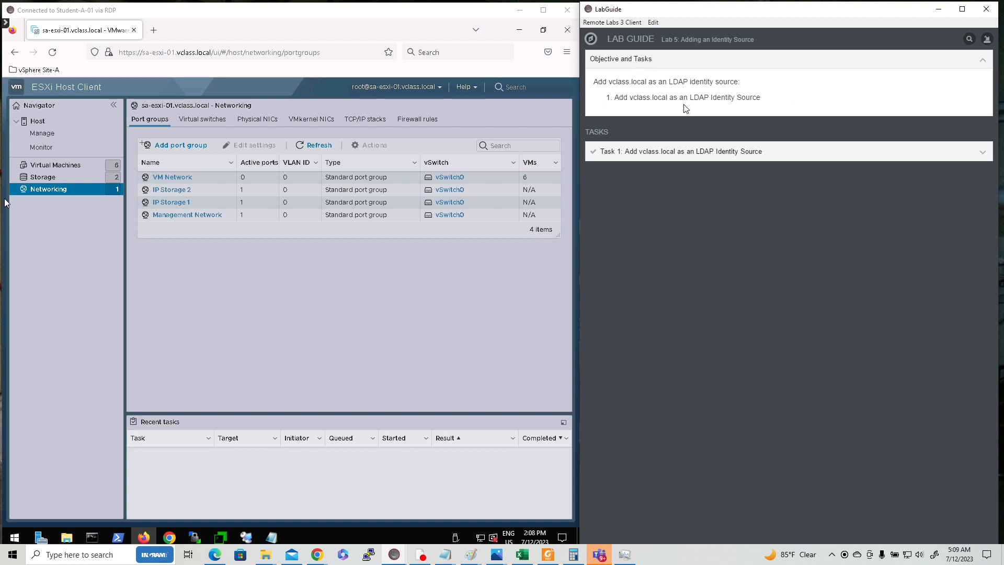
pyautogui.click(699, 152)
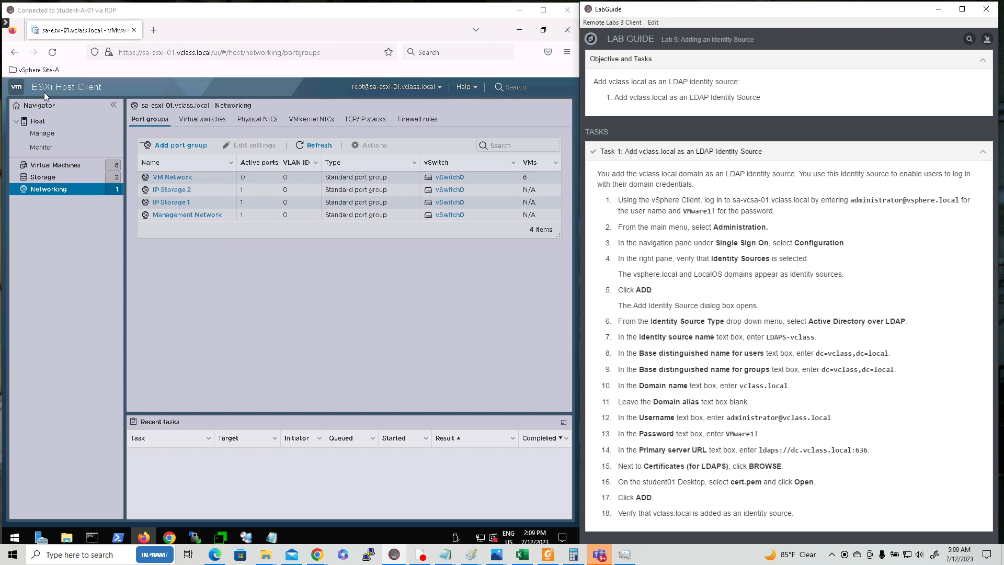
# Log out of the ESXi host client and sign in to the SA-VCSA-01 vSphere Client with the saved administrator login
pyautogui.click(440, 88)
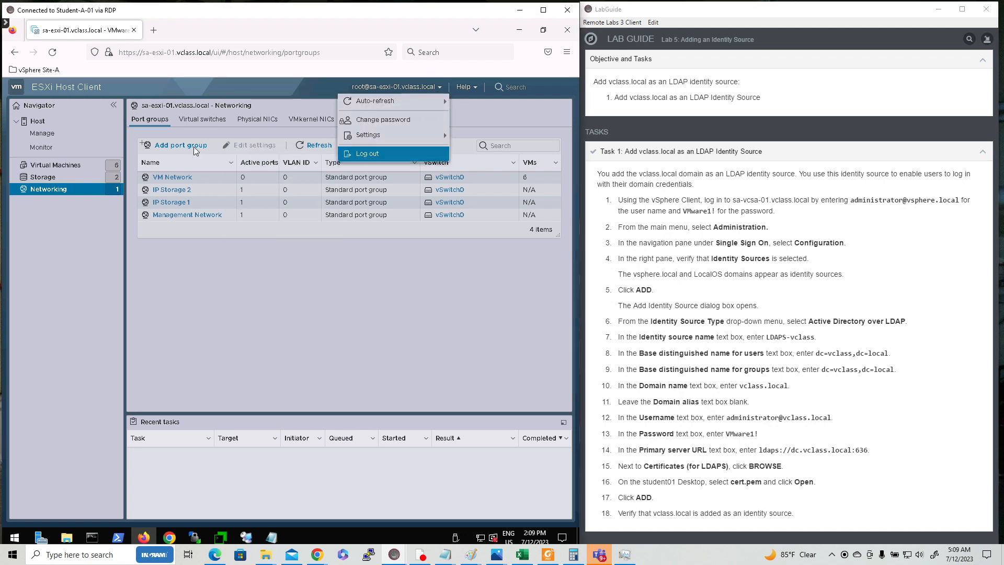
pyautogui.click(367, 155)
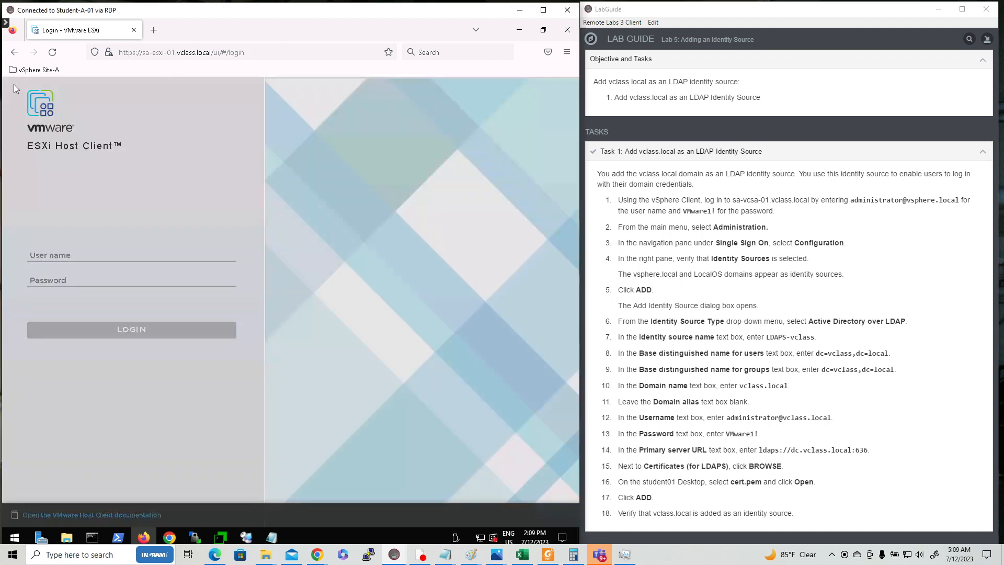
pyautogui.click(45, 70)
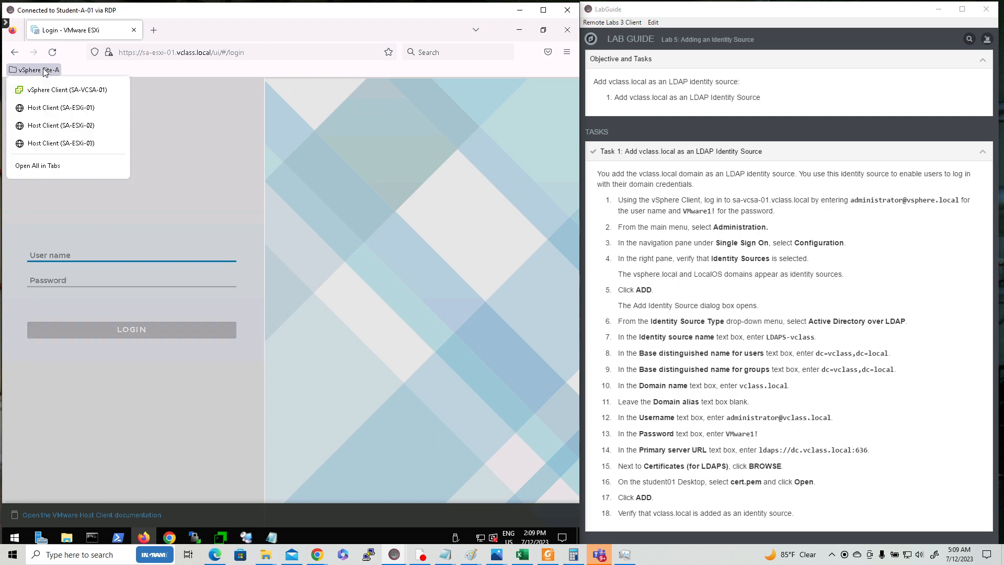
pyautogui.click(61, 93)
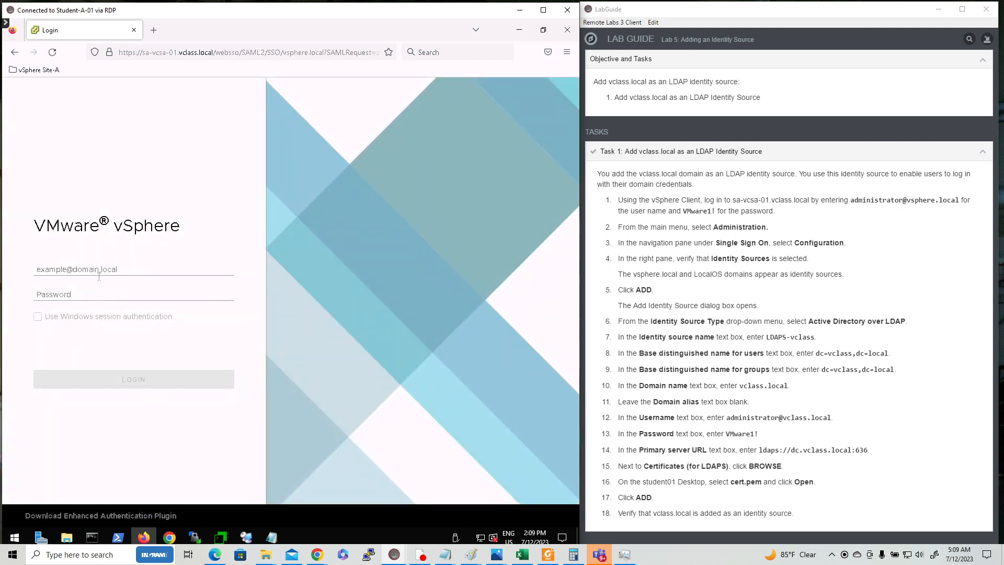
pyautogui.click(123, 269)
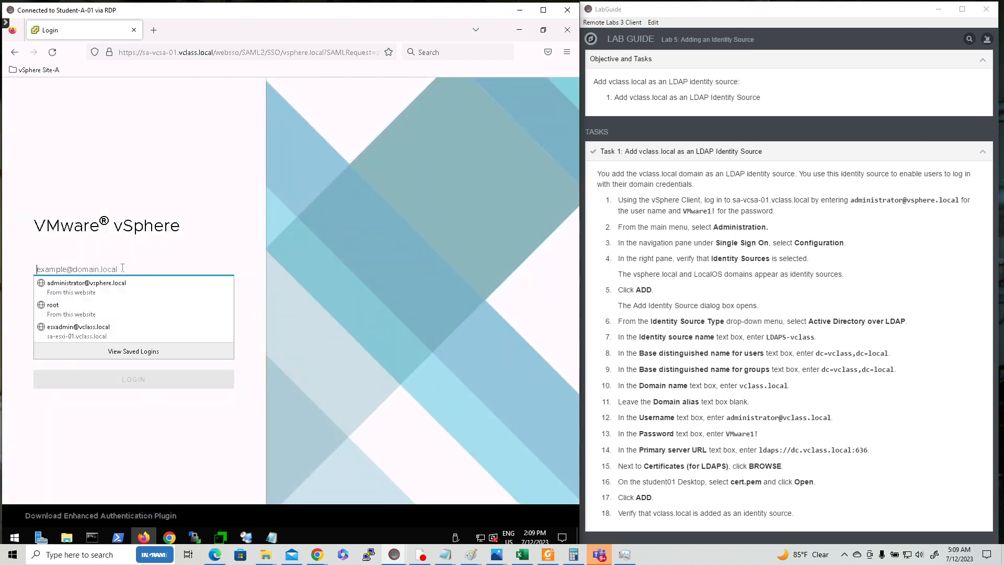
pyautogui.click(76, 297)
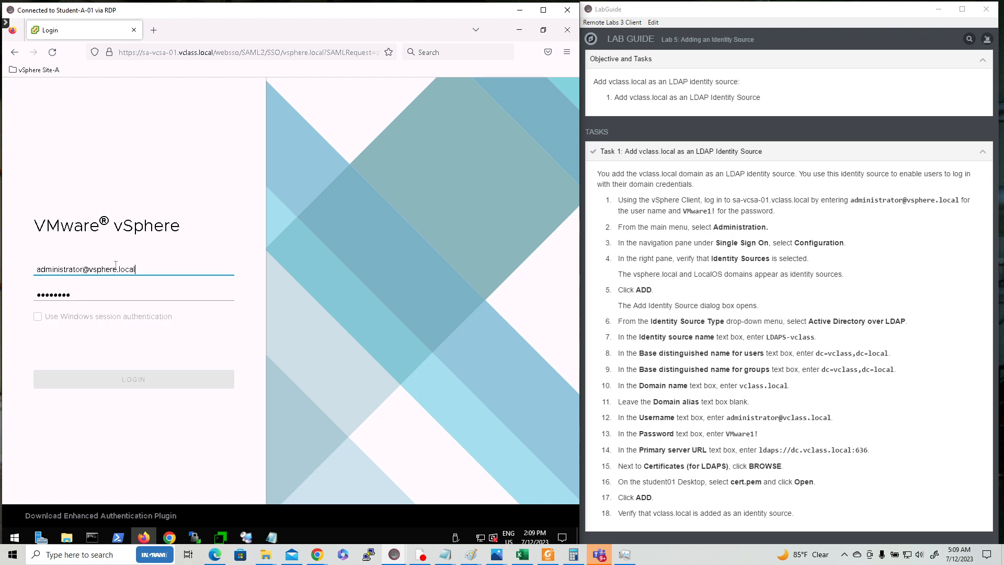
pyautogui.click(79, 296)
pyautogui.click(139, 386)
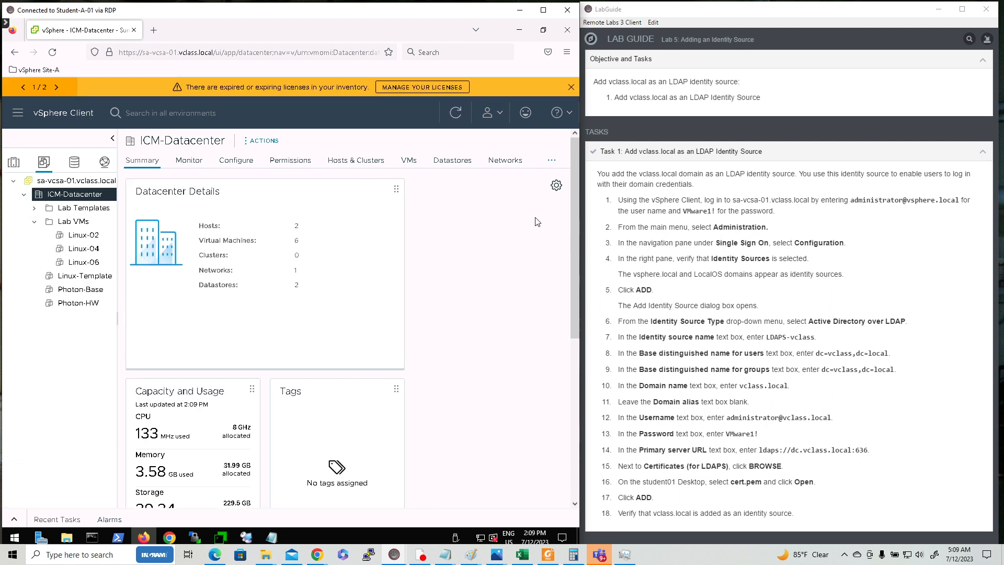
# Go to Administration > Single Sign On > Configuration and start adding a new identity source
pyautogui.click(18, 114)
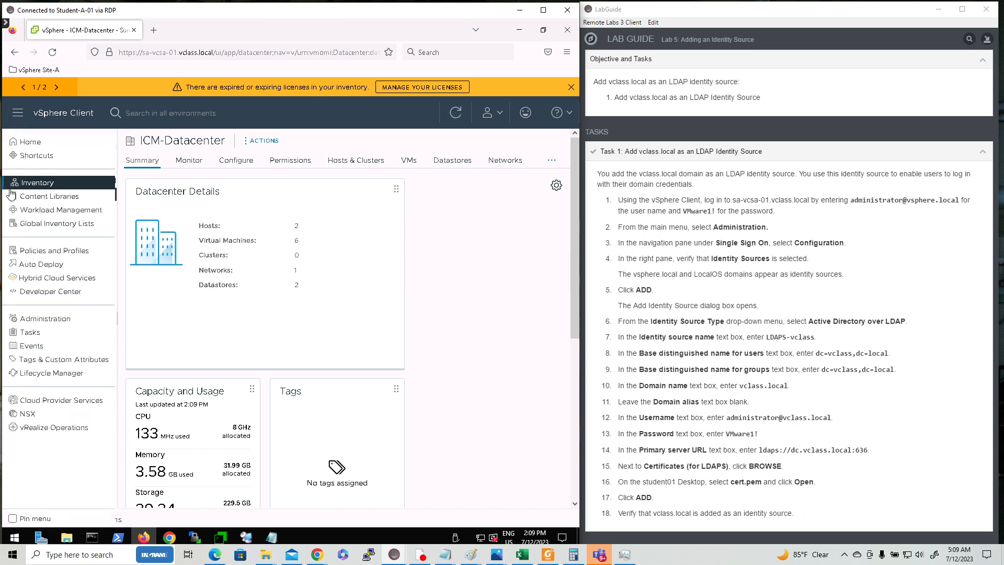
pyautogui.click(45, 320)
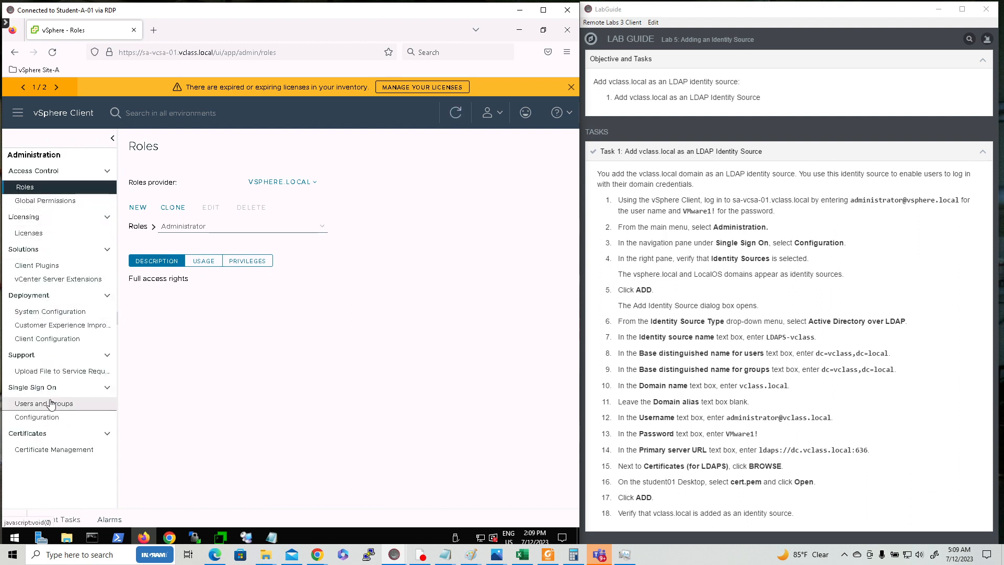
pyautogui.click(47, 421)
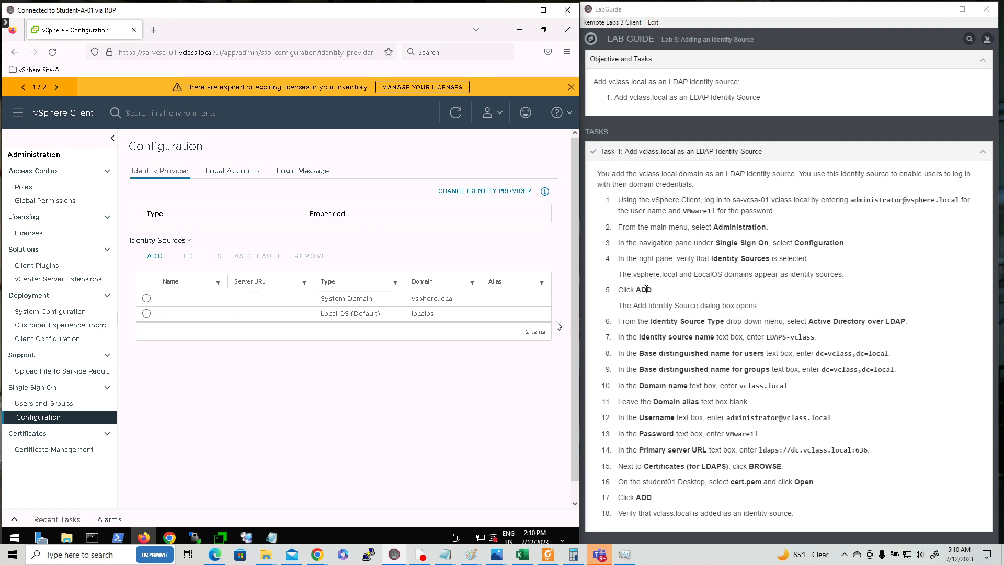
pyautogui.click(152, 257)
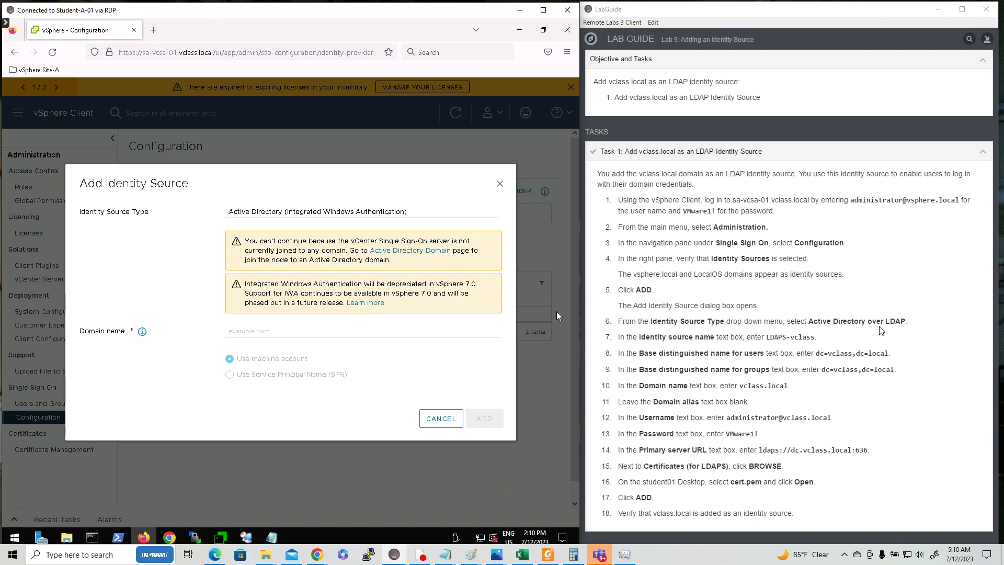
# Set Identity Source Type to Active Directory over LDAP and begin the identity source name
pyautogui.click(371, 214)
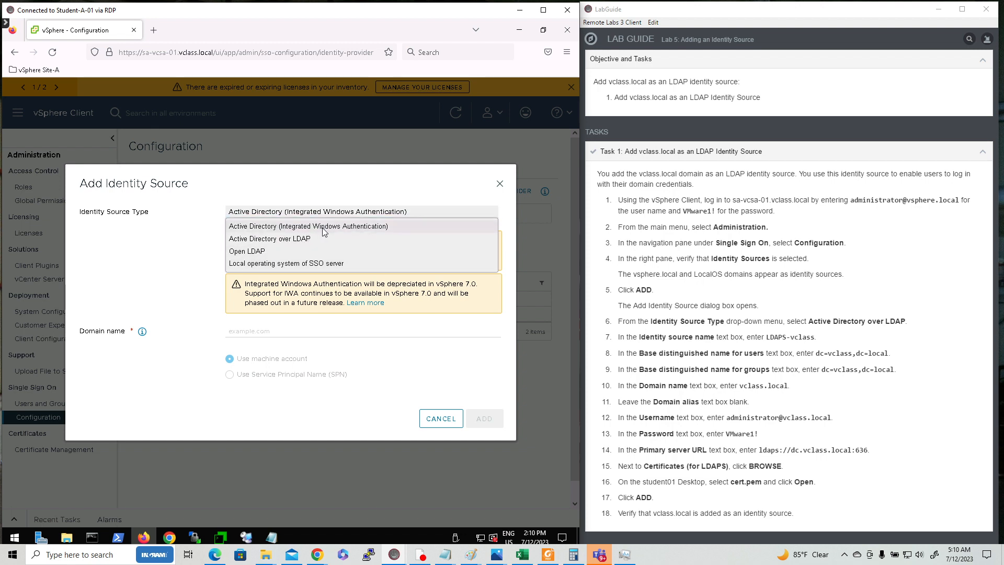
pyautogui.click(287, 239)
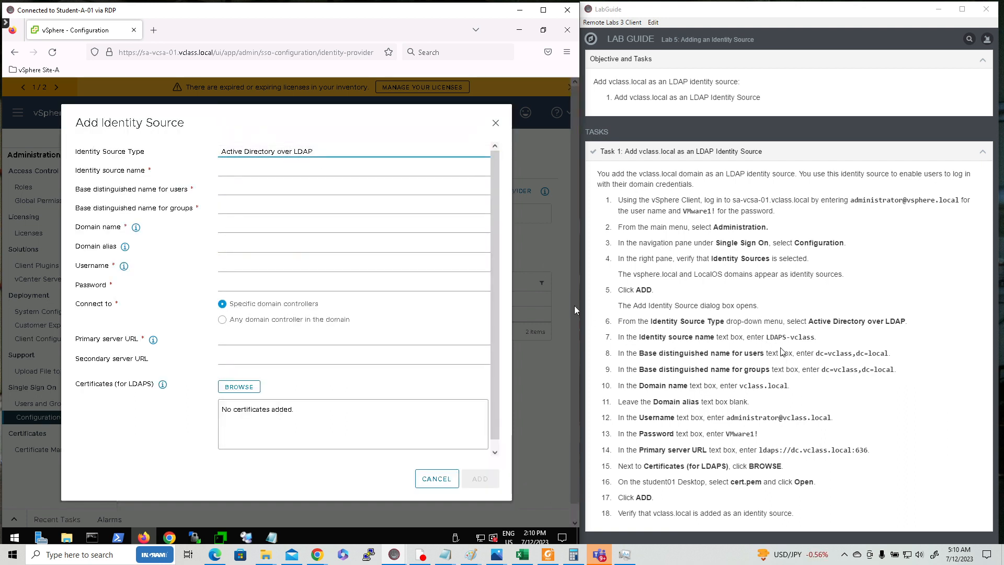
pyautogui.click(271, 172)
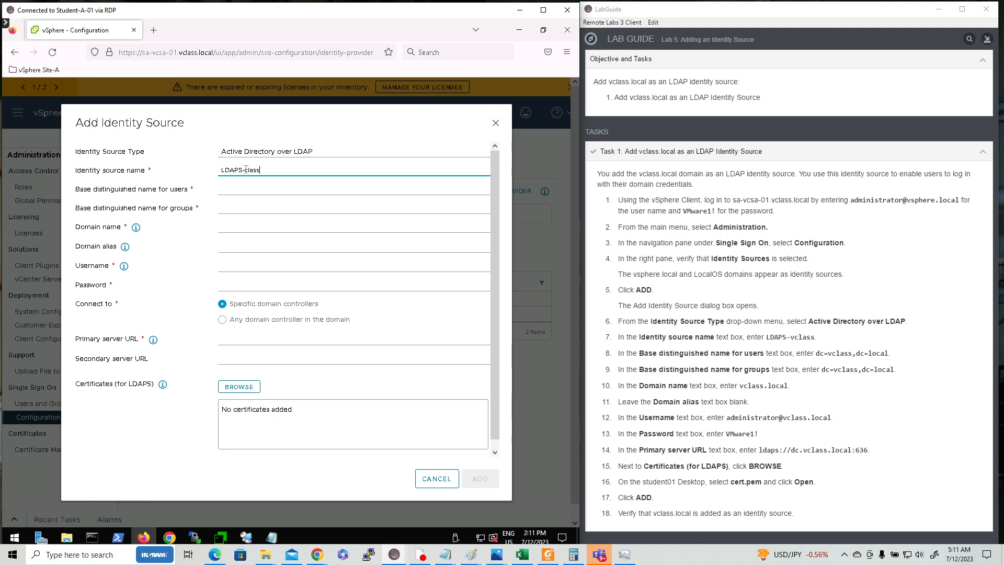
# Complete the name as LDAPS-vclass and enter dc=vclass,dc=local as the users base DN
pyautogui.write('v')
pyautogui.click(253, 189)
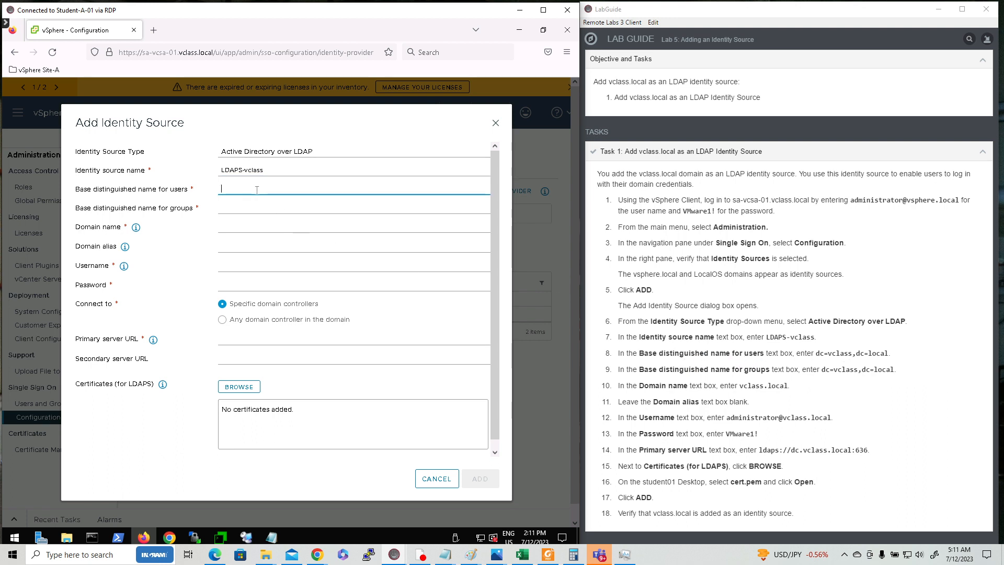
pyautogui.write('dc')
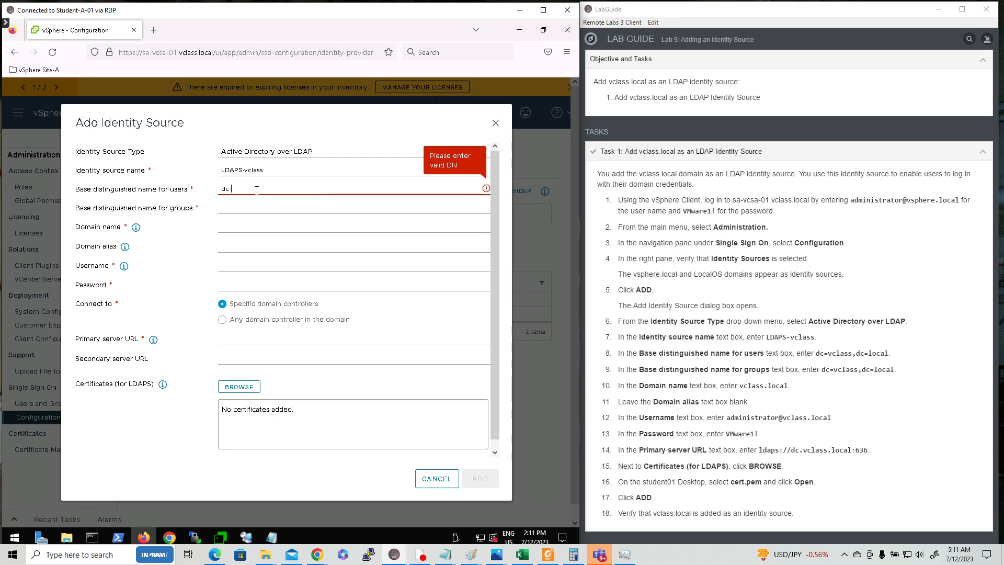
pyautogui.write('-vclass,dc=')
pyautogui.write('local')
pyautogui.write('=')
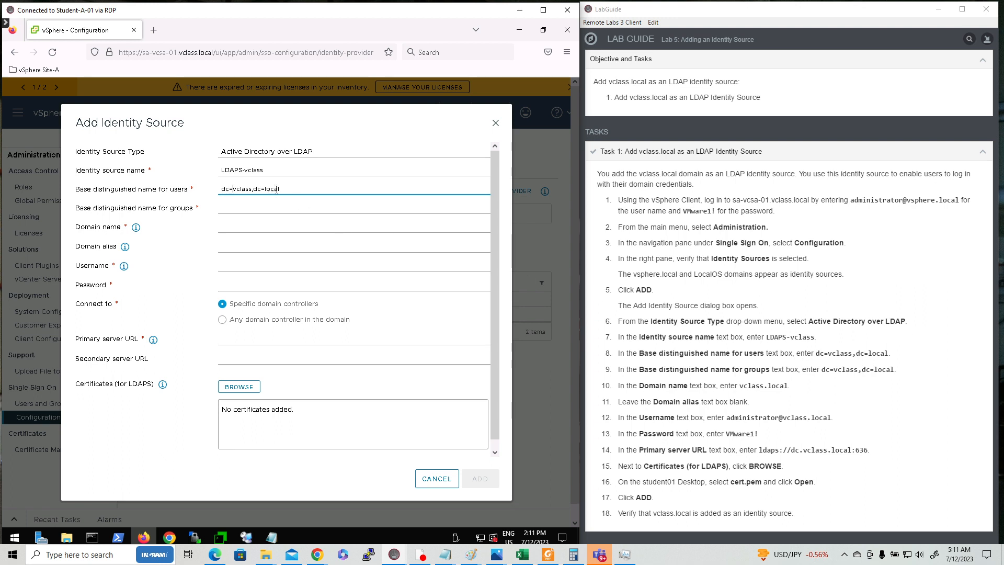
# Enter dc=vclass,dc=local as the groups base DN and vclass.local as the domain name
pyautogui.click(245, 208)
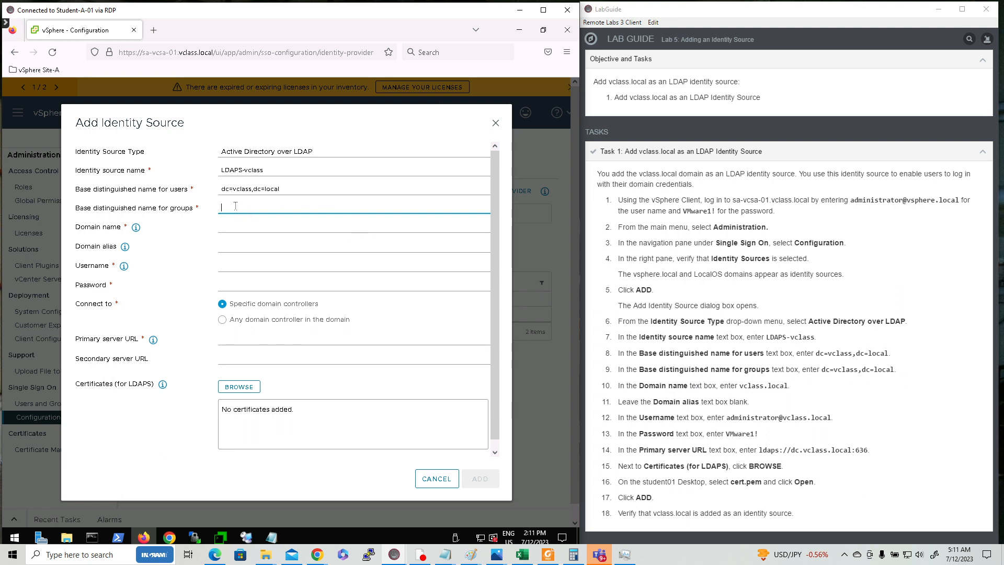
pyautogui.write('dc')
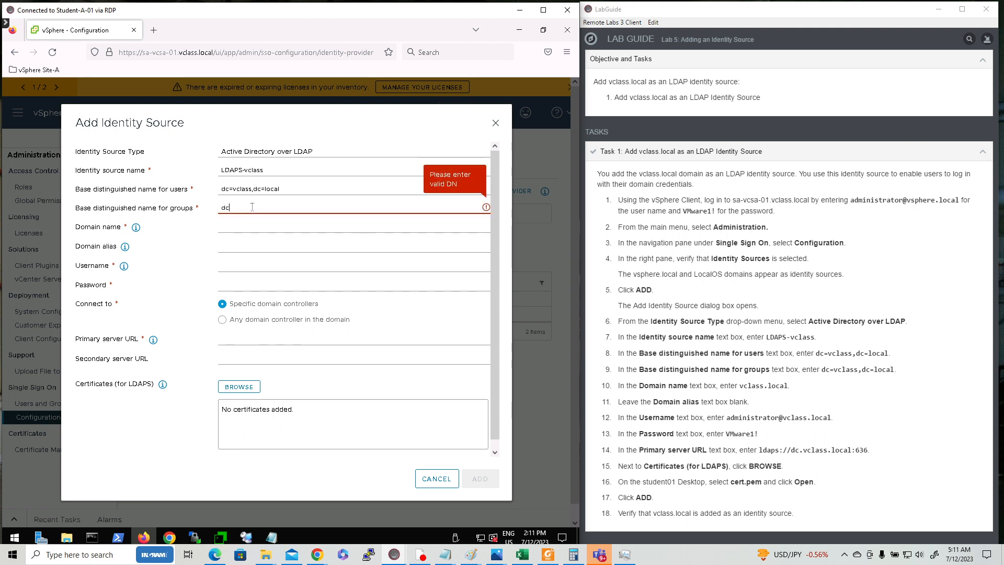
pyautogui.write('=vclass,dc')
pyautogui.write('=local')
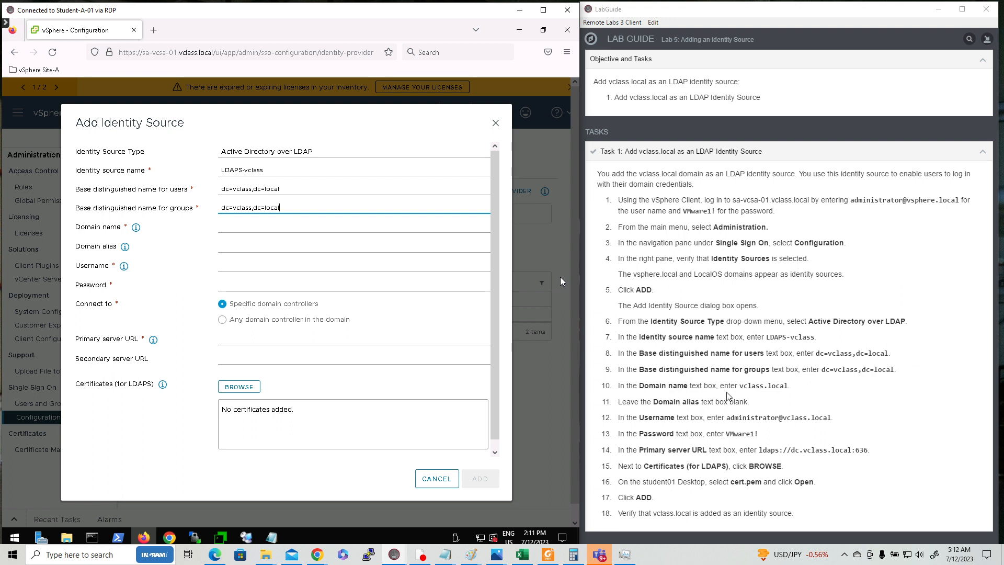
pyautogui.click(244, 224)
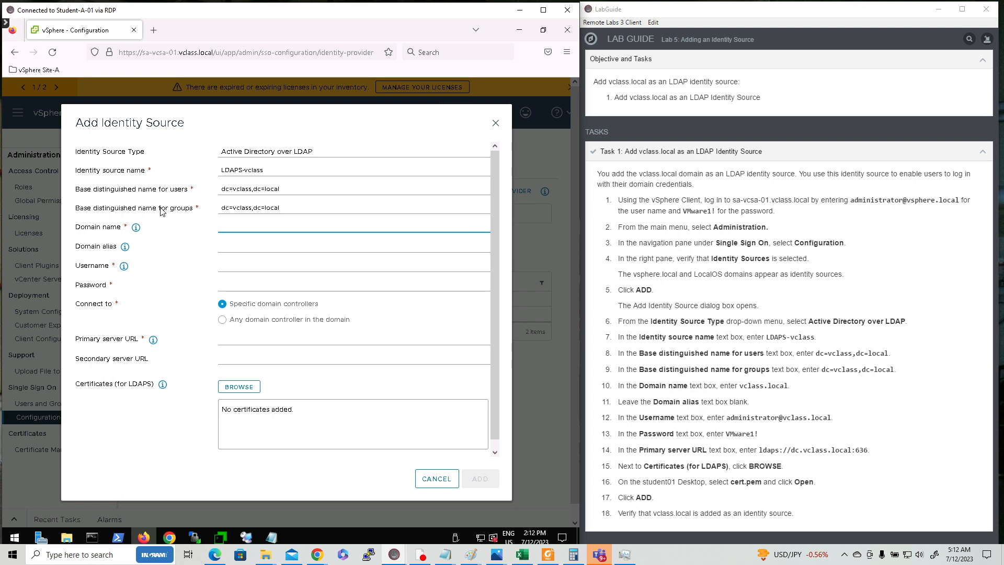
pyautogui.write('vclass.local')
# Enter the domain administrator's username and password, and primary server URL ldaps://dc.vclass.local:636
pyautogui.click(253, 266)
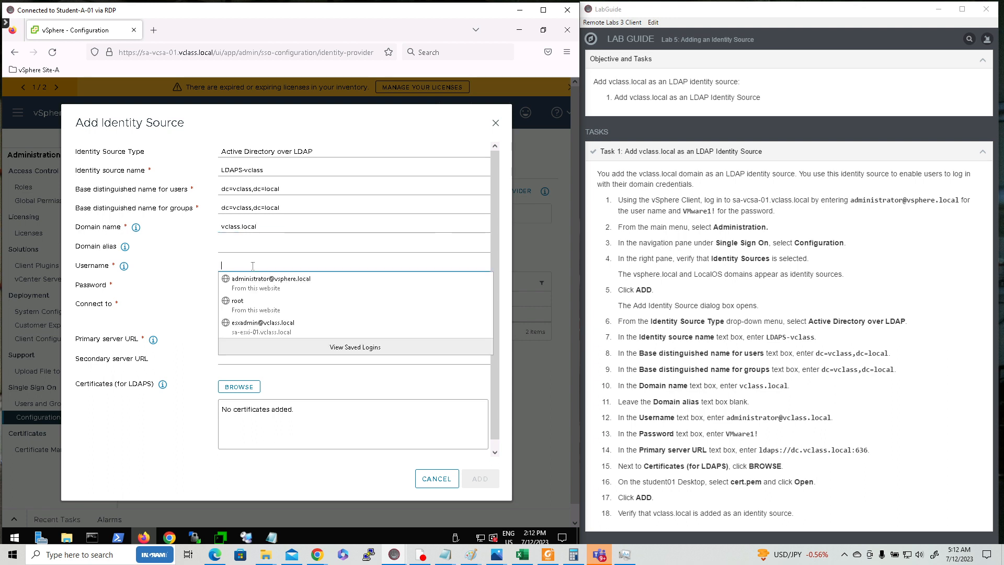
pyautogui.write('ad')
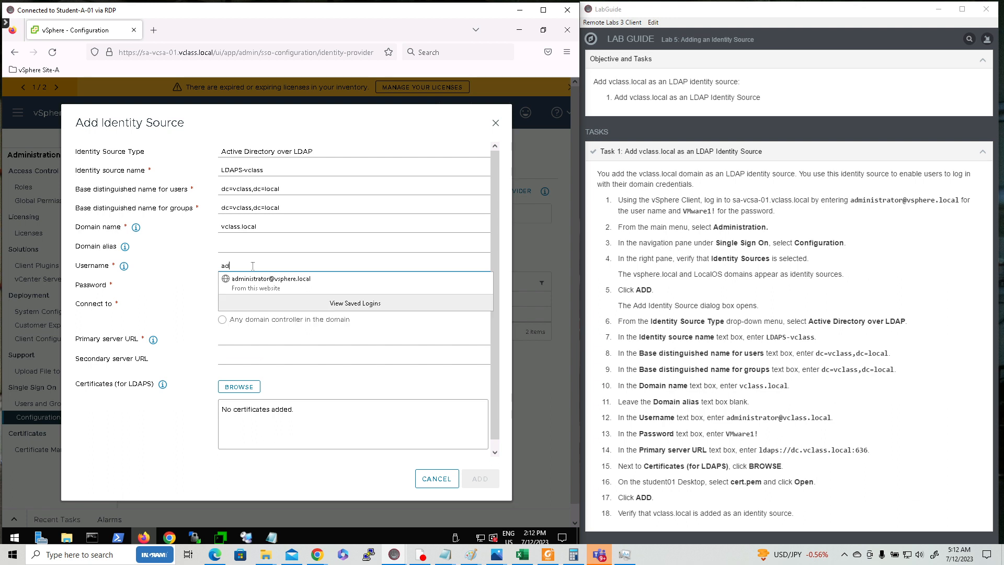
pyautogui.write('ministrator@vclass.local')
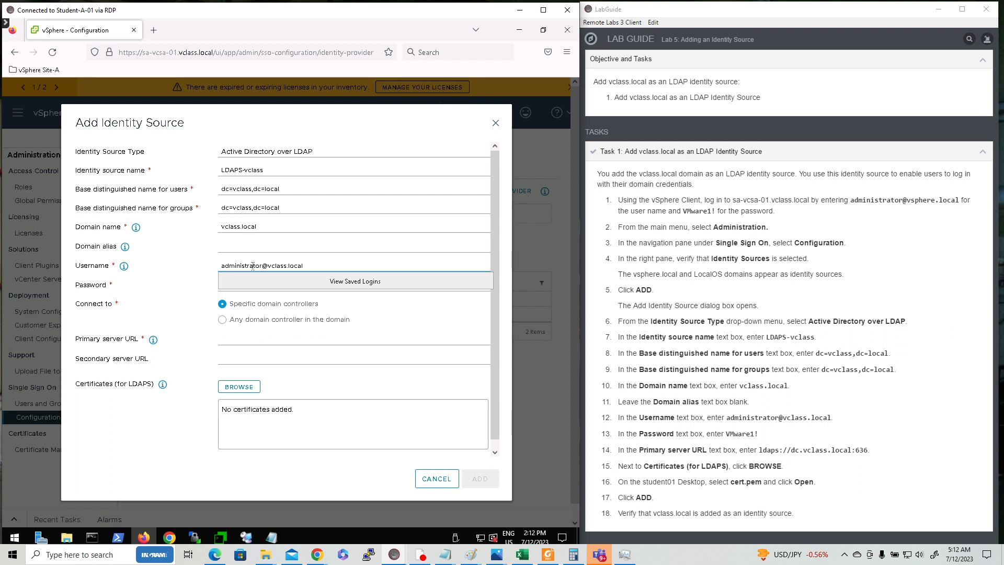
pyautogui.press('Tab')
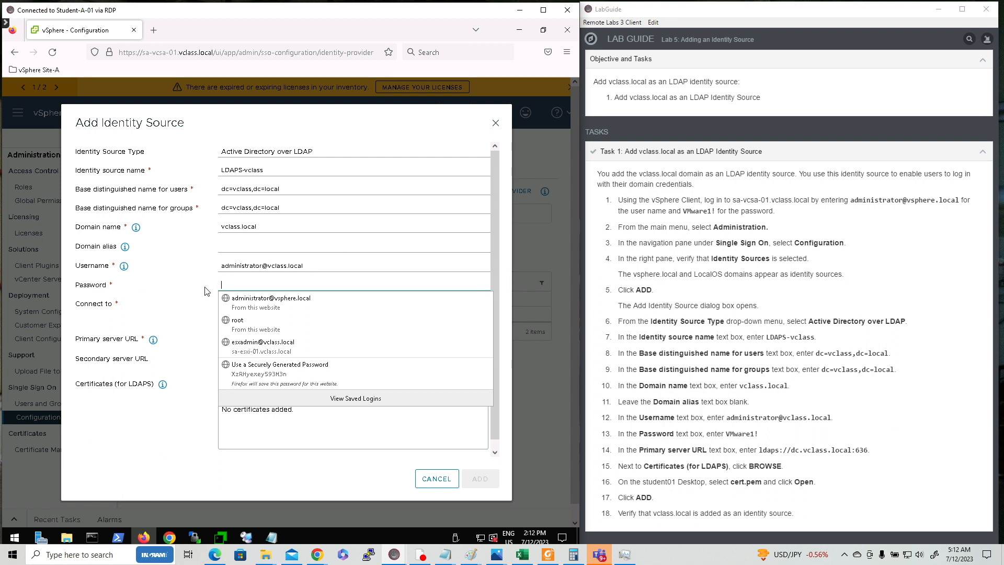
pyautogui.click(245, 282)
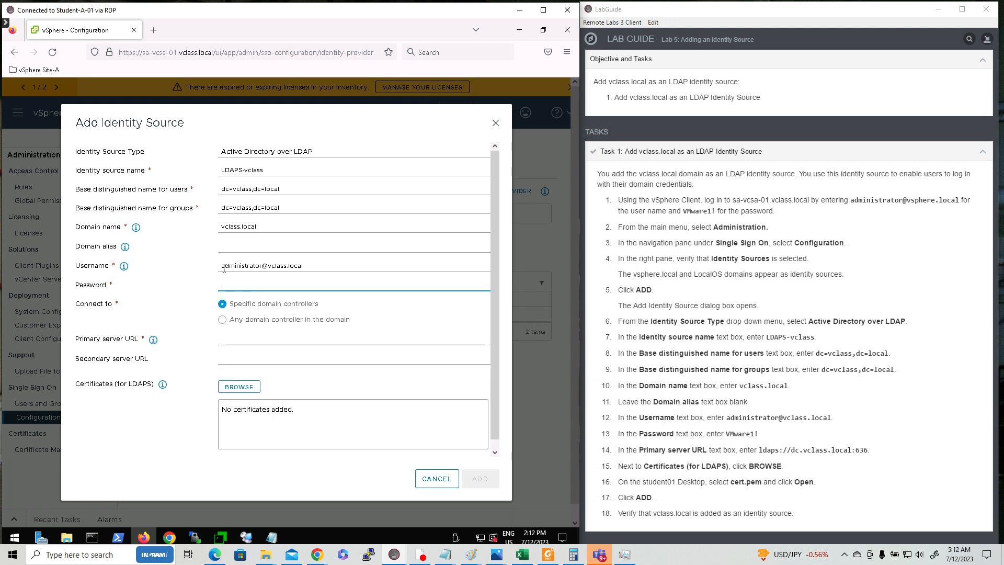
pyautogui.write('VMware1')
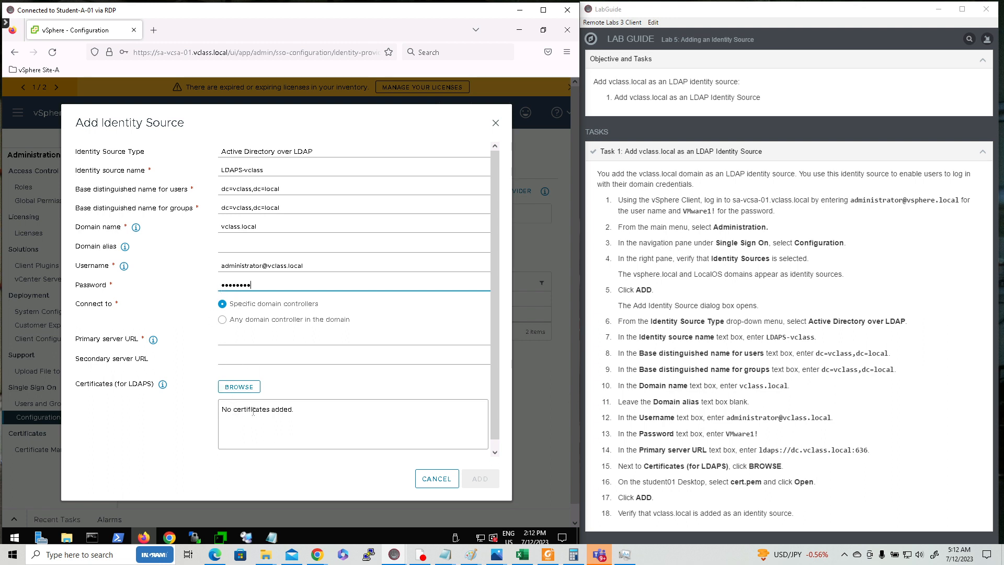
pyautogui.click(240, 341)
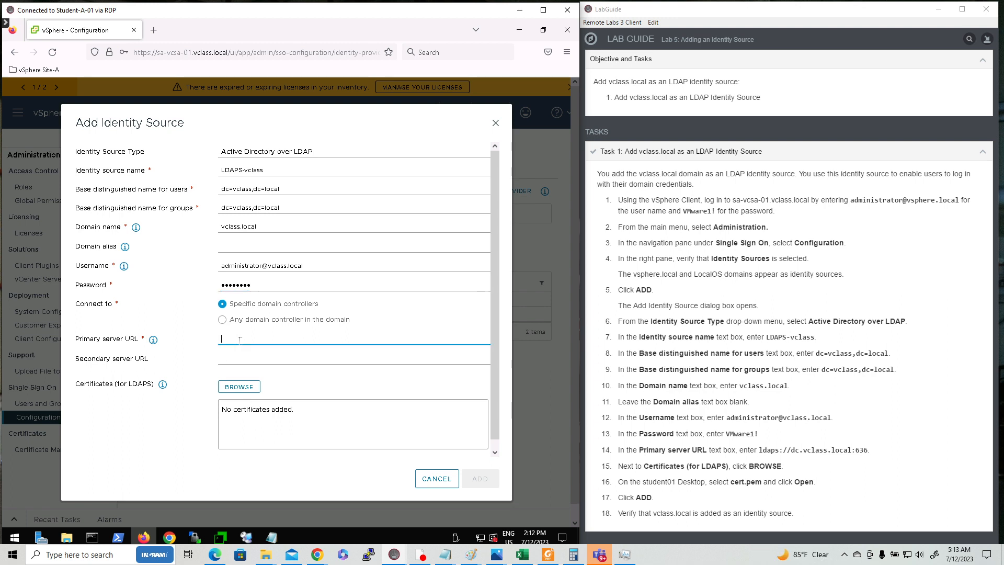
pyautogui.write('ldaps')
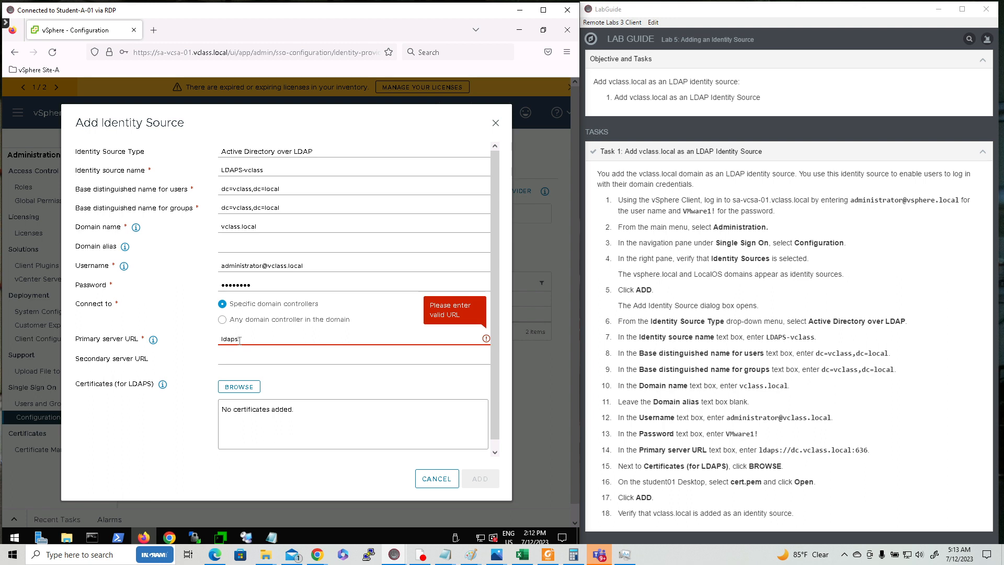
pyautogui.write('://dc.vclass')
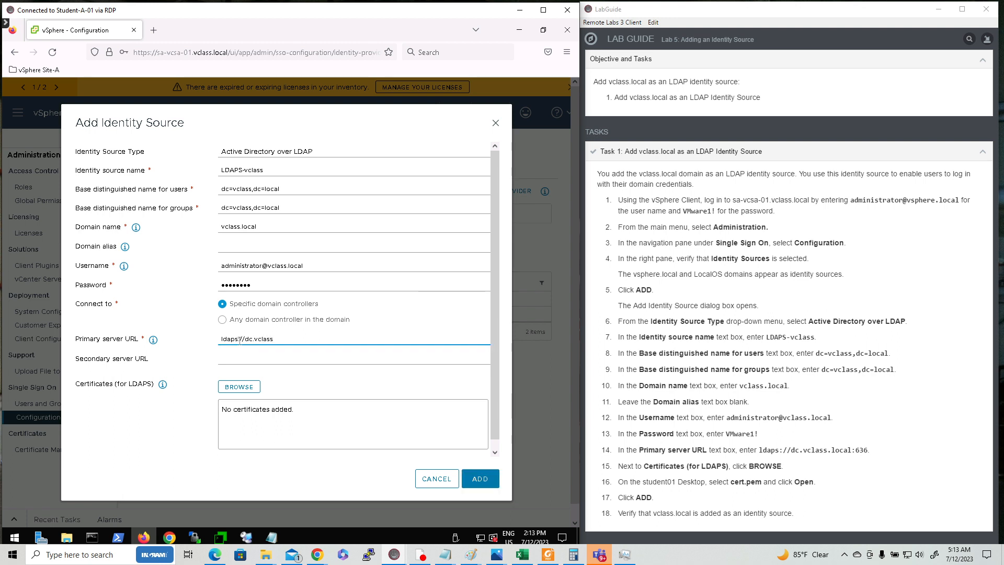
pyautogui.write('.local:636')
# Upload cert.pem from the Desktop as the LDAPS certificate
pyautogui.click(244, 388)
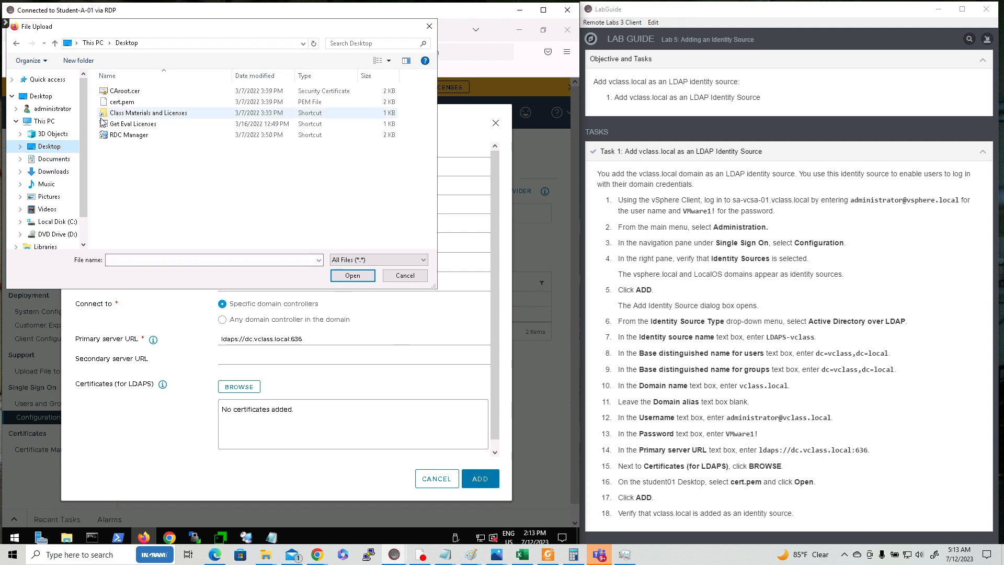
pyautogui.click(126, 105)
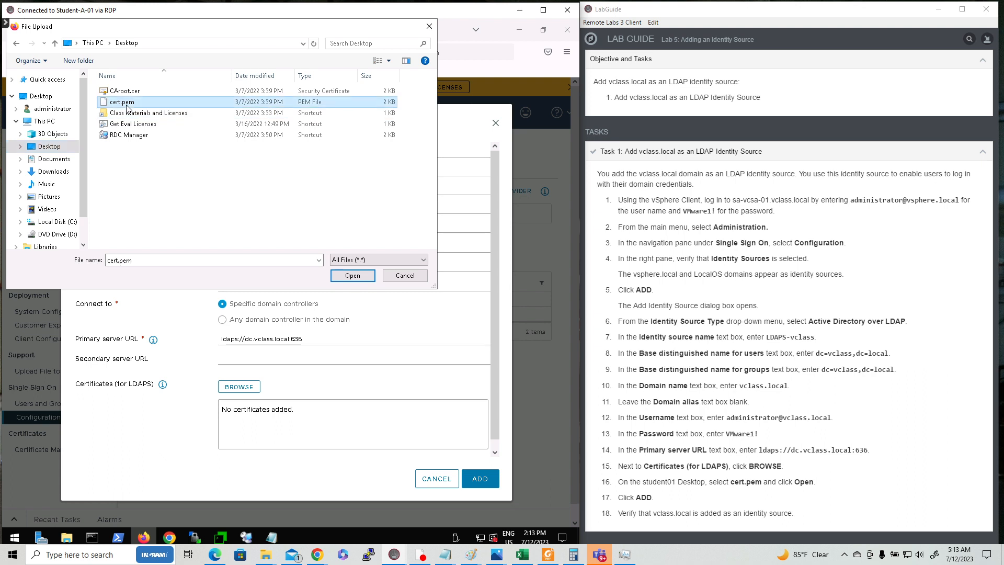
pyautogui.click(359, 276)
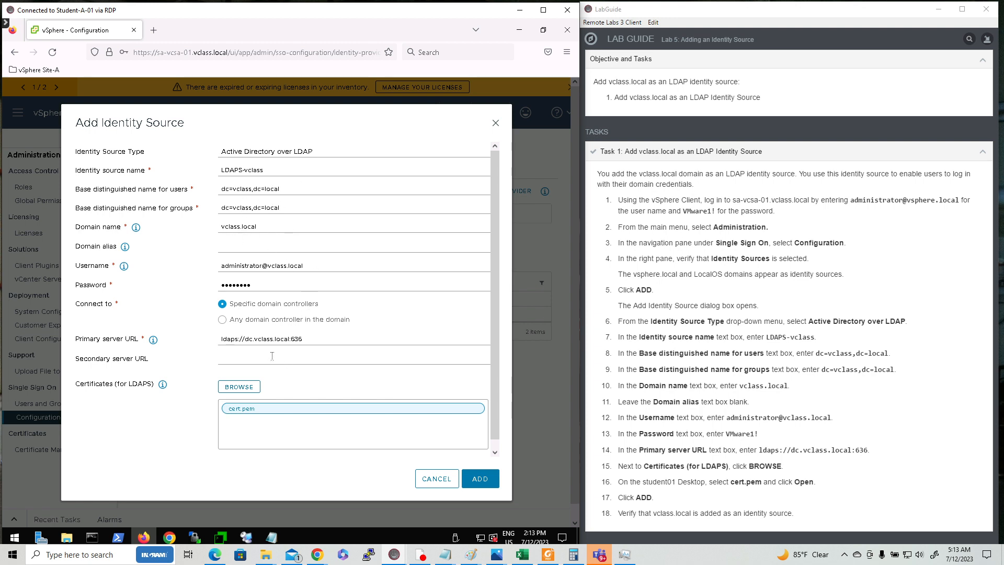
# Add the LDAPS-vclass identity source so it appears alongside the existing sources
pyautogui.click(477, 482)
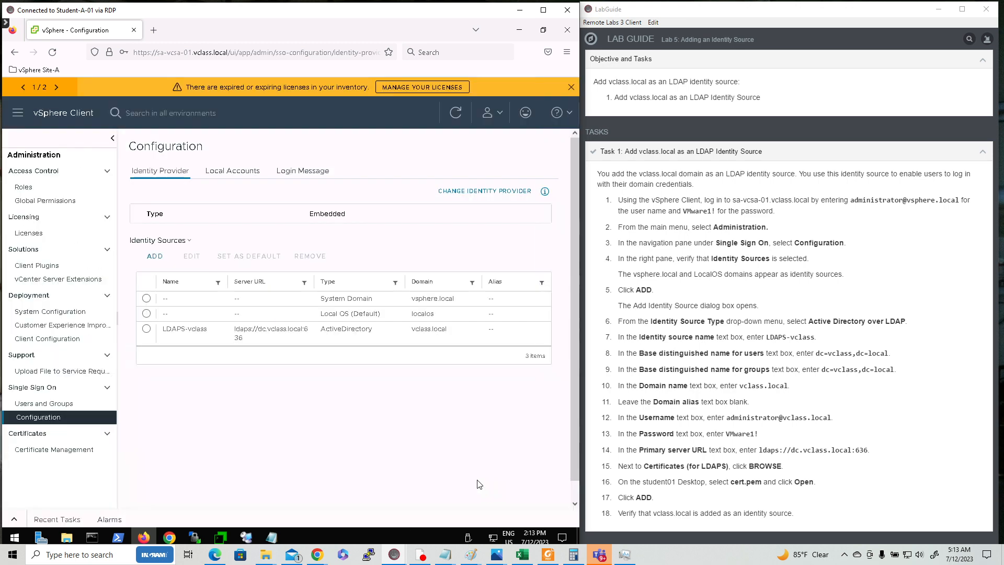